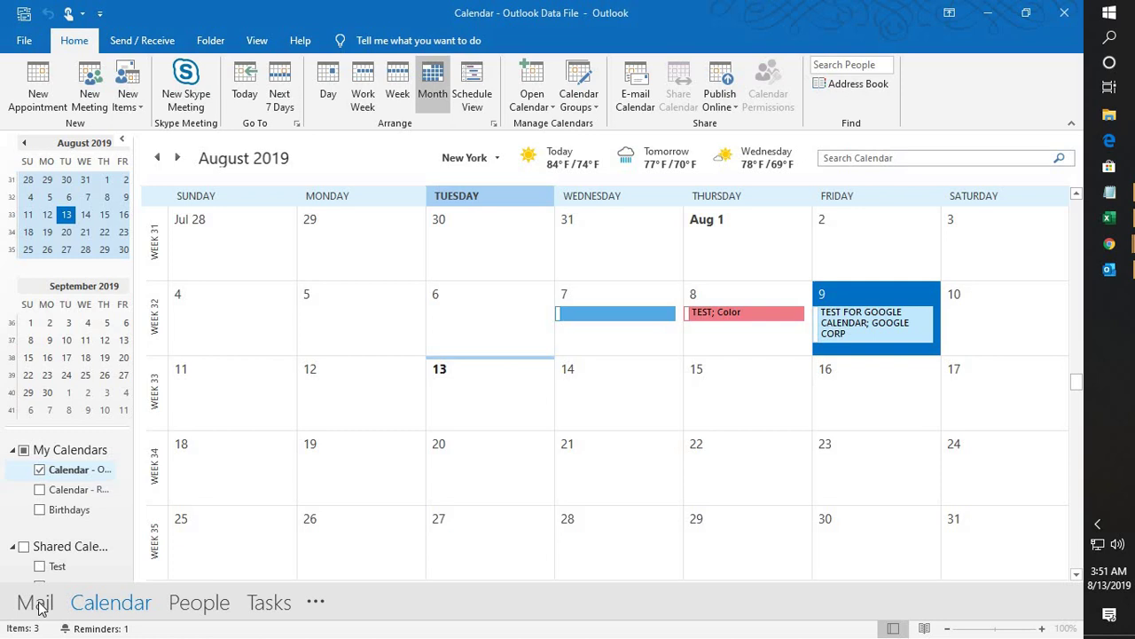
From File > Account Information, follow the outlook.live.com link to open the account on the web.
{"action": "left_click", "coordinate": [29, 41]}
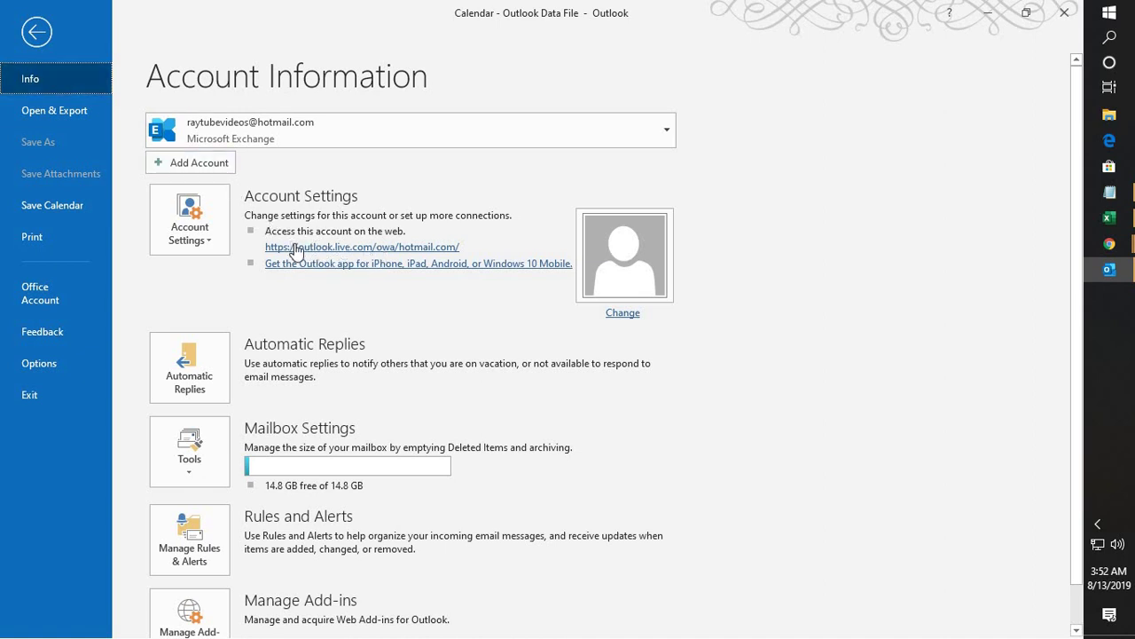
{"action": "left_click", "coordinate": [398, 254]}
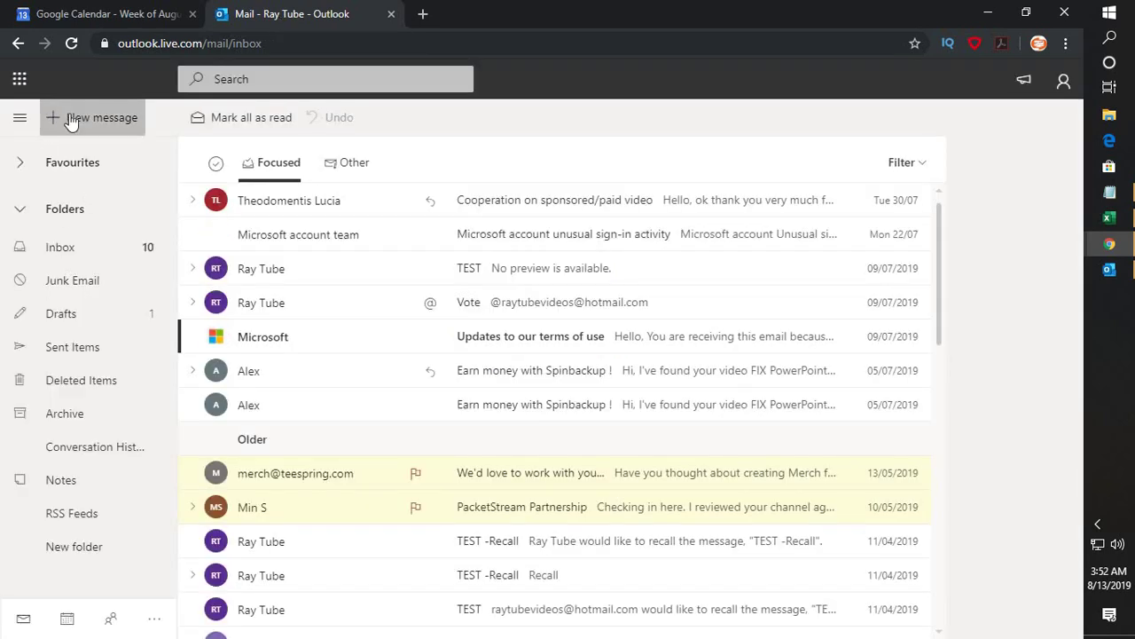
Switch from the inbox to Calendar via All apps, then open View all Outlook settings.
{"action": "left_click", "coordinate": [21, 83]}
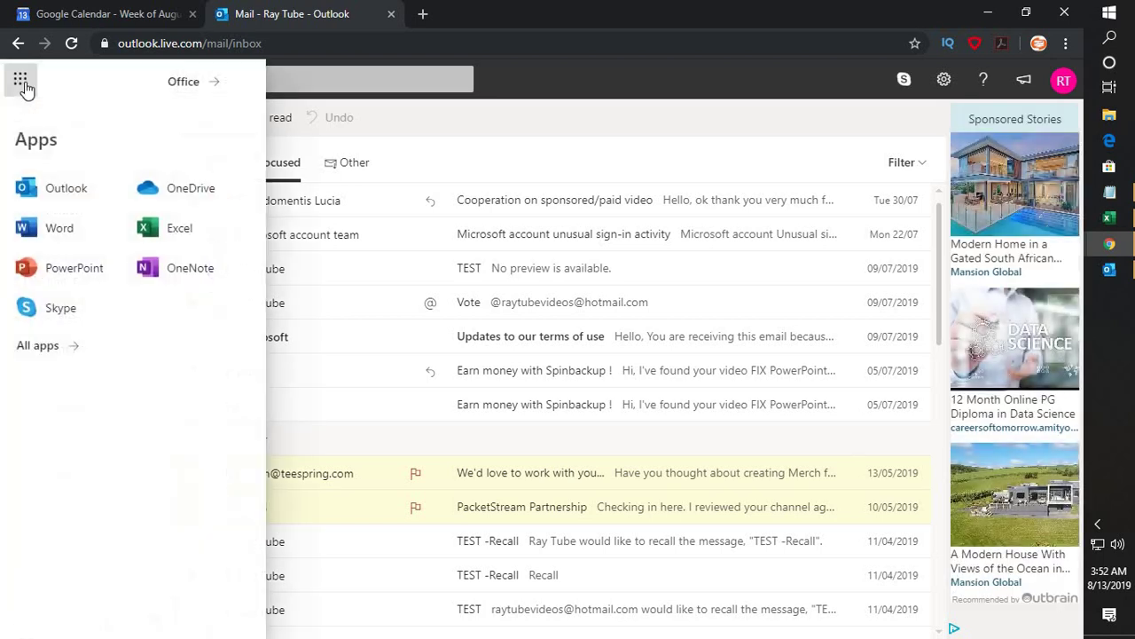
{"action": "left_click", "coordinate": [76, 349]}
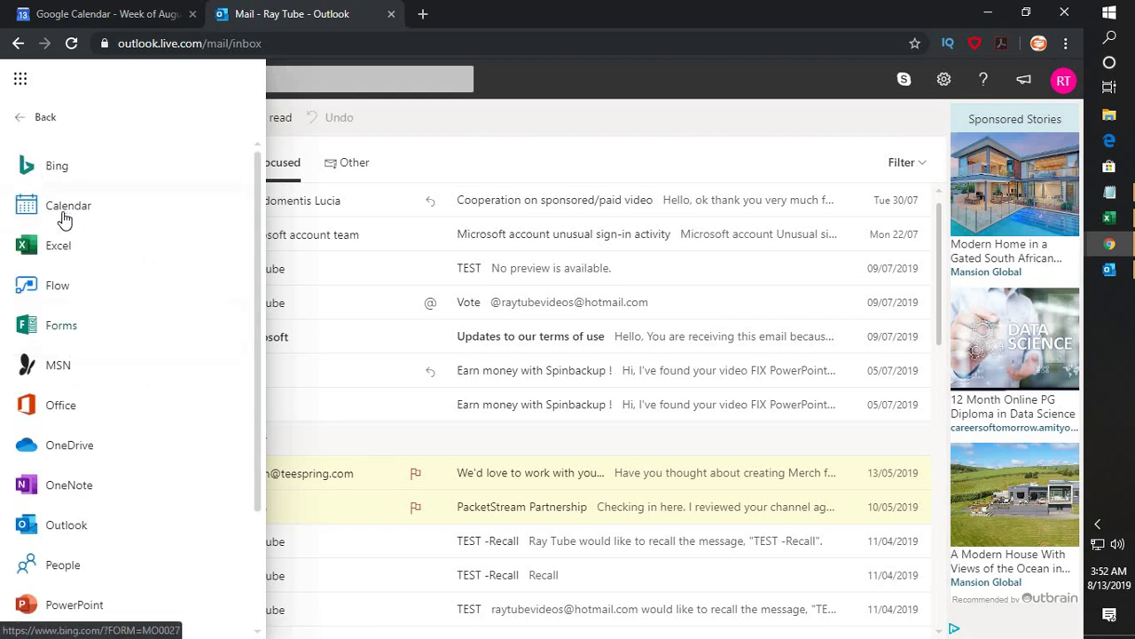
{"action": "left_click", "coordinate": [64, 218]}
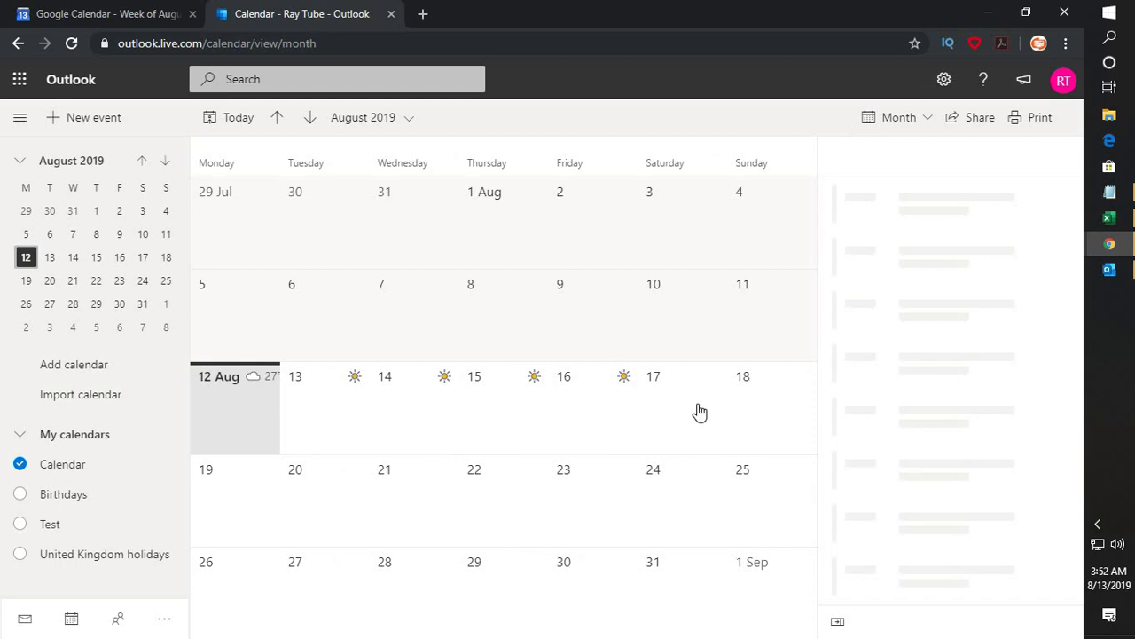
{"action": "left_click", "coordinate": [946, 81]}
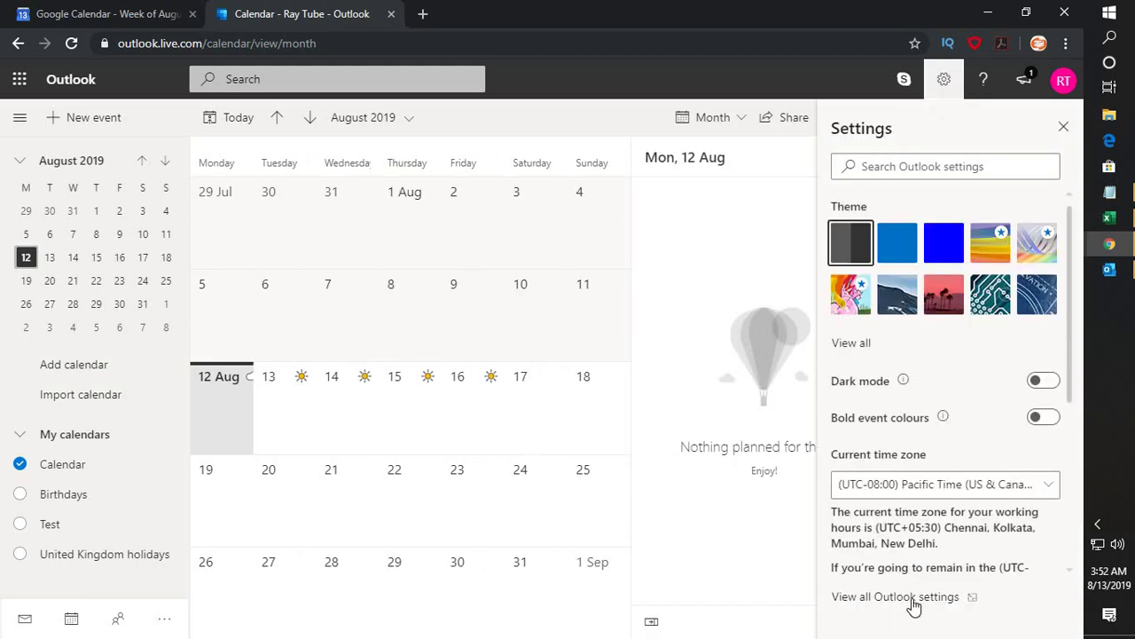
{"action": "left_click", "coordinate": [913, 599]}
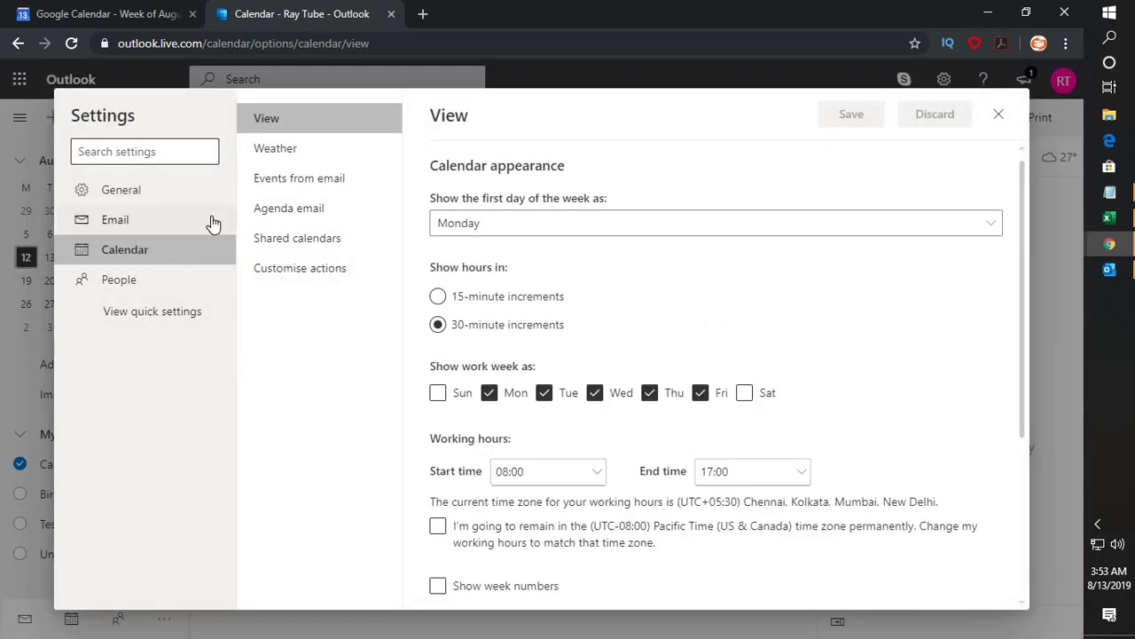
Go to the Shared calendars page of the calendar settings.
{"action": "left_click", "coordinate": [136, 256]}
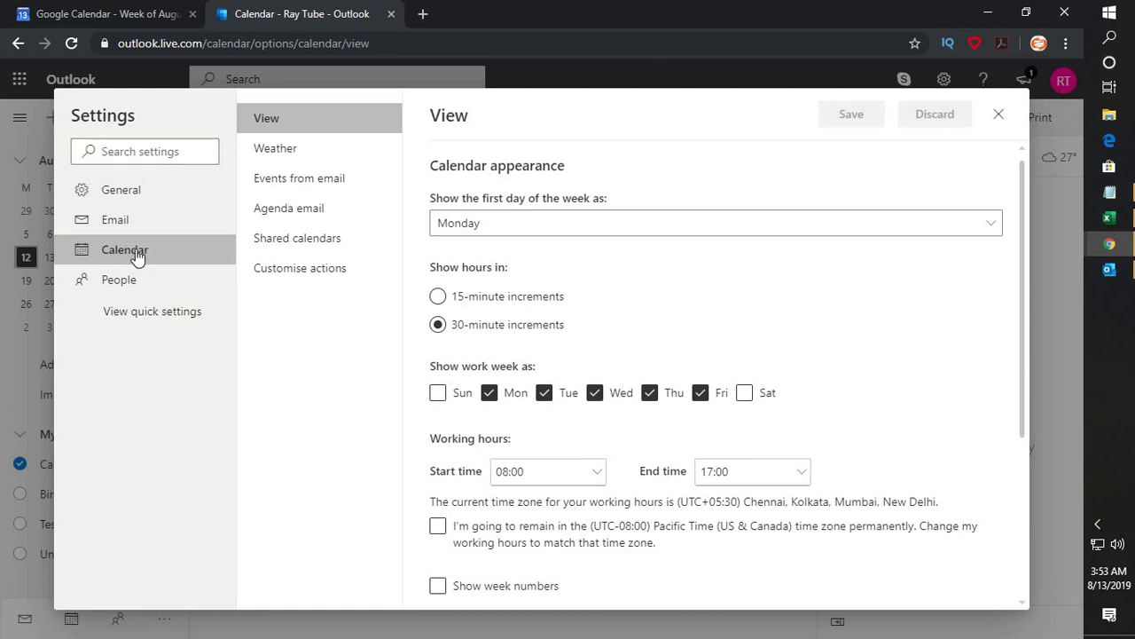
{"action": "left_click", "coordinate": [294, 240]}
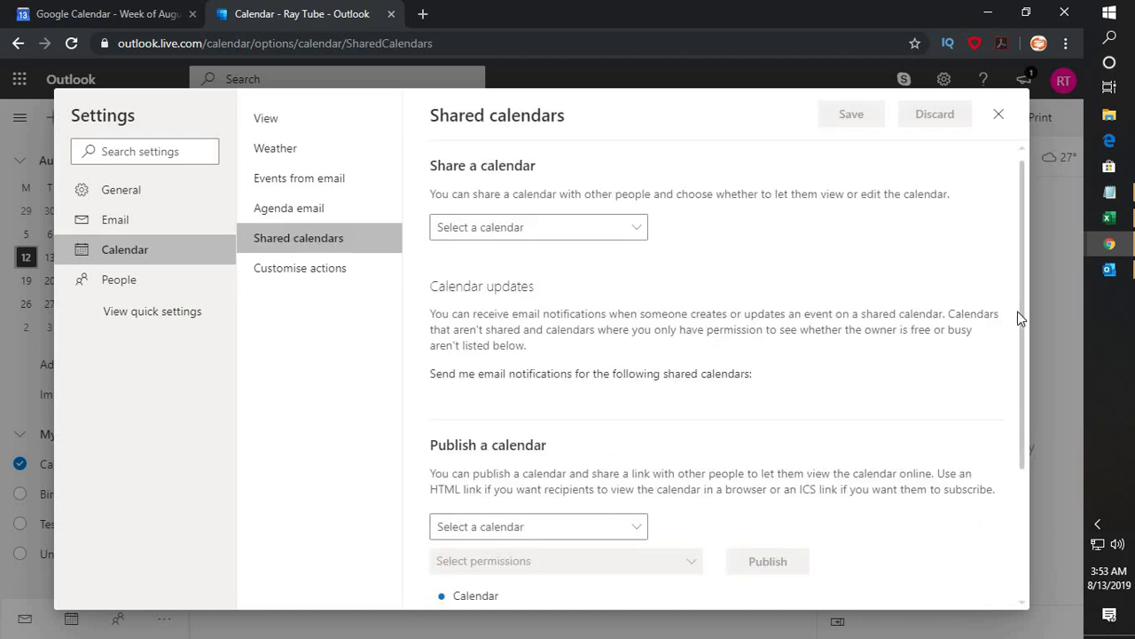
{"action": "left_click_drag", "start_coordinate": [1026, 316], "coordinate": [1002, 458]}
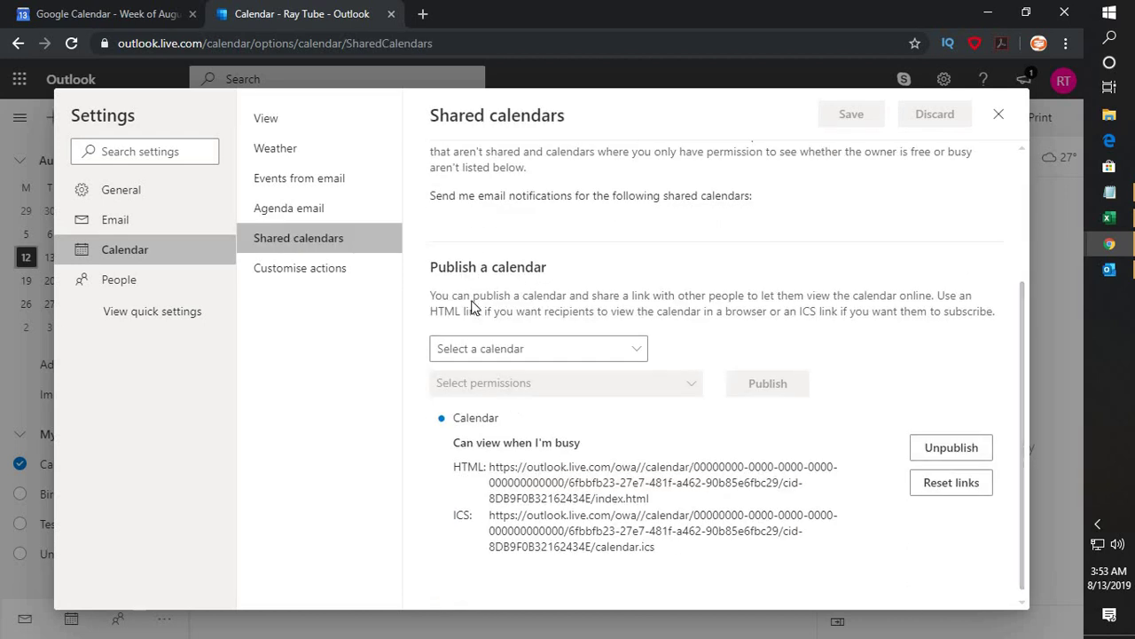
Under Publish a calendar, select Calendar with the Can view all details permission.
{"action": "left_click", "coordinate": [494, 347]}
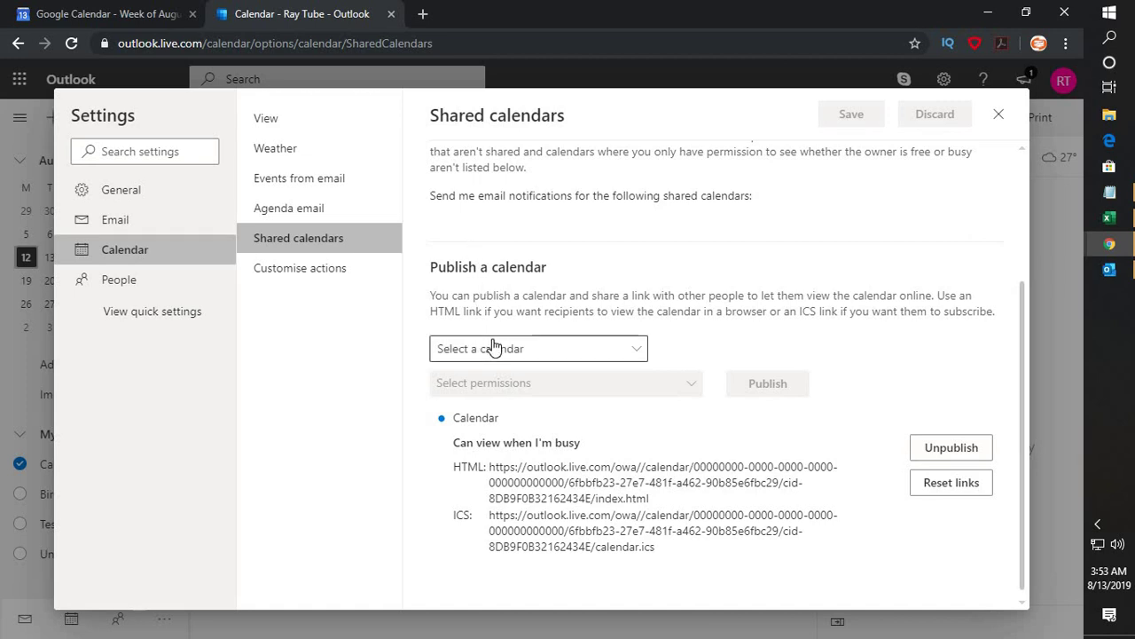
{"action": "left_click", "coordinate": [494, 347]}
{"action": "left_click", "coordinate": [494, 347]}
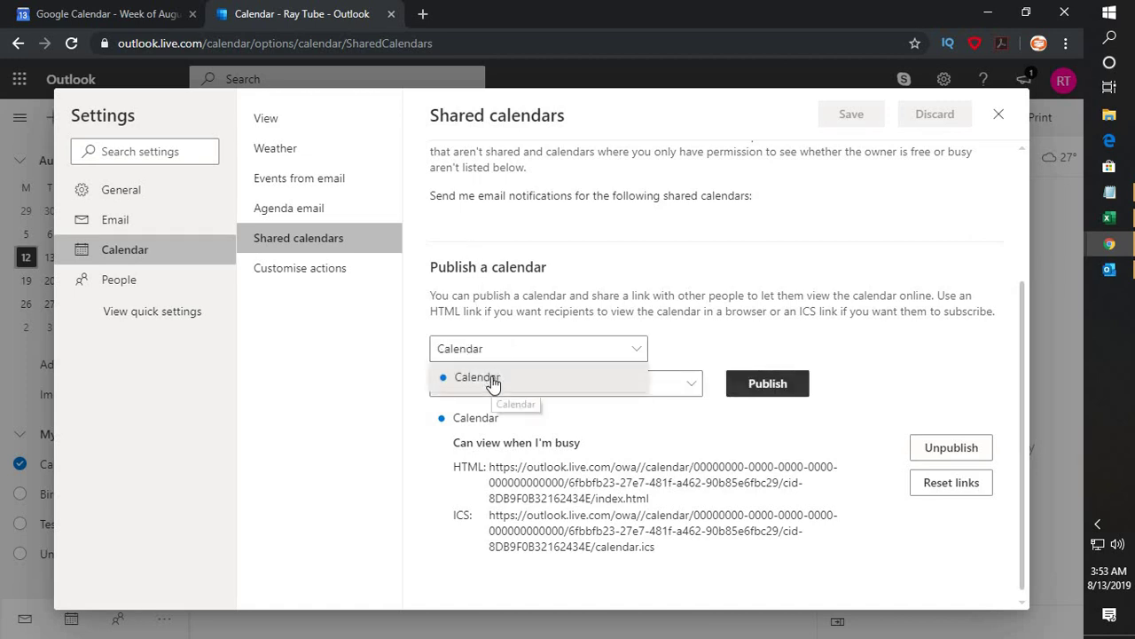
{"action": "left_click", "coordinate": [493, 380]}
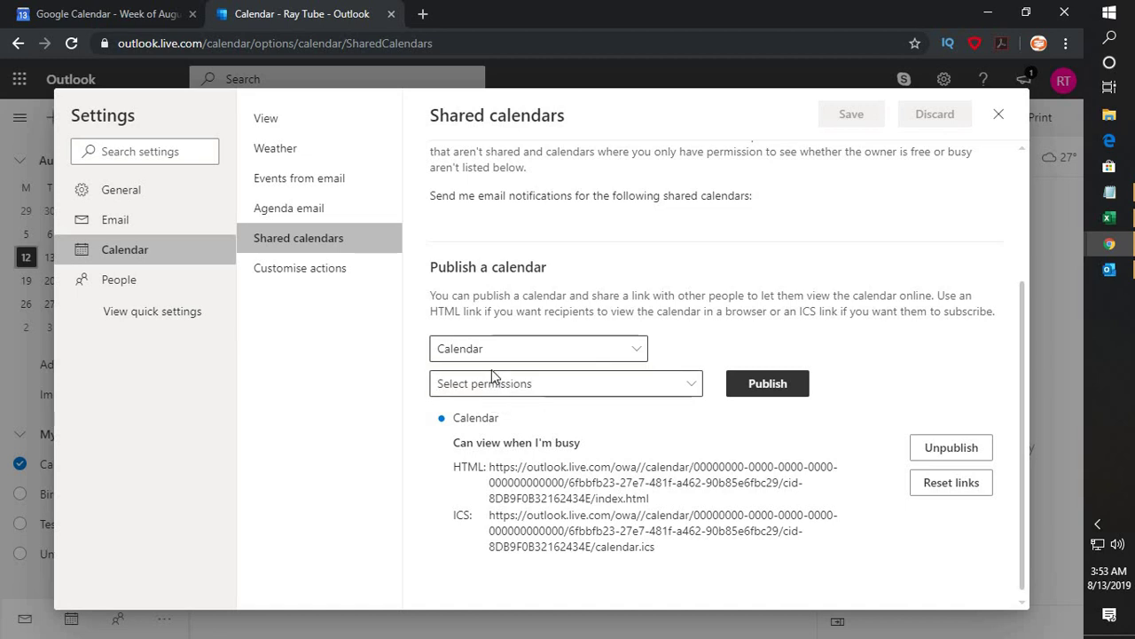
{"action": "left_click", "coordinate": [508, 391]}
{"action": "left_click", "coordinate": [507, 398]}
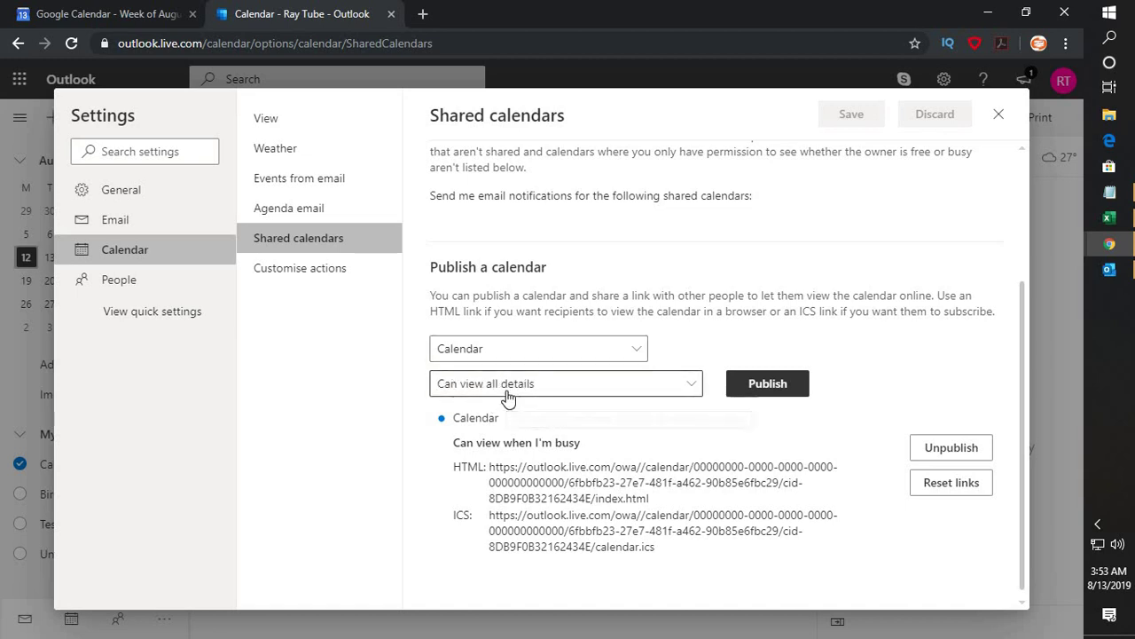
{"action": "left_click", "coordinate": [506, 390]}
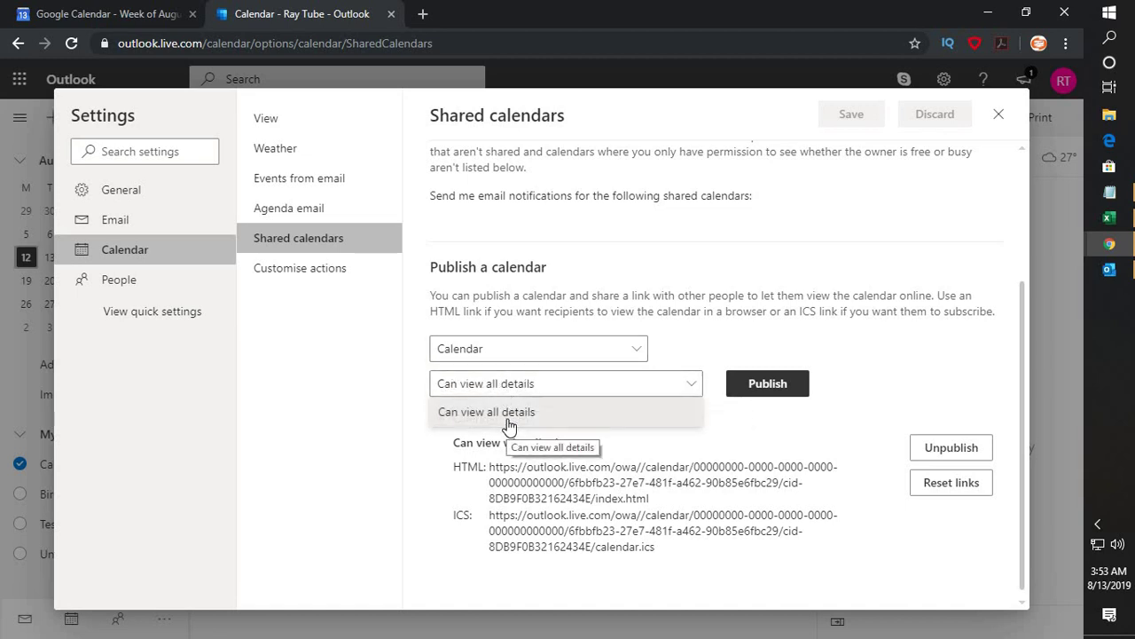
{"action": "left_click", "coordinate": [508, 424]}
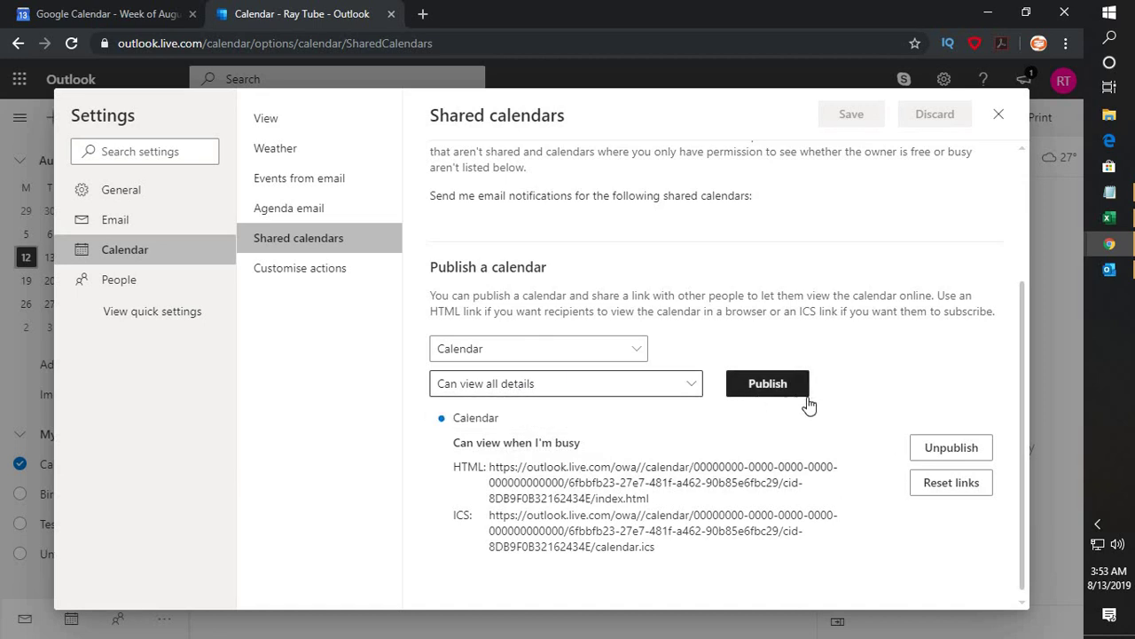
Unpublish the busy-only link and republish Calendar with Can view all details.
{"action": "left_click", "coordinate": [948, 452]}
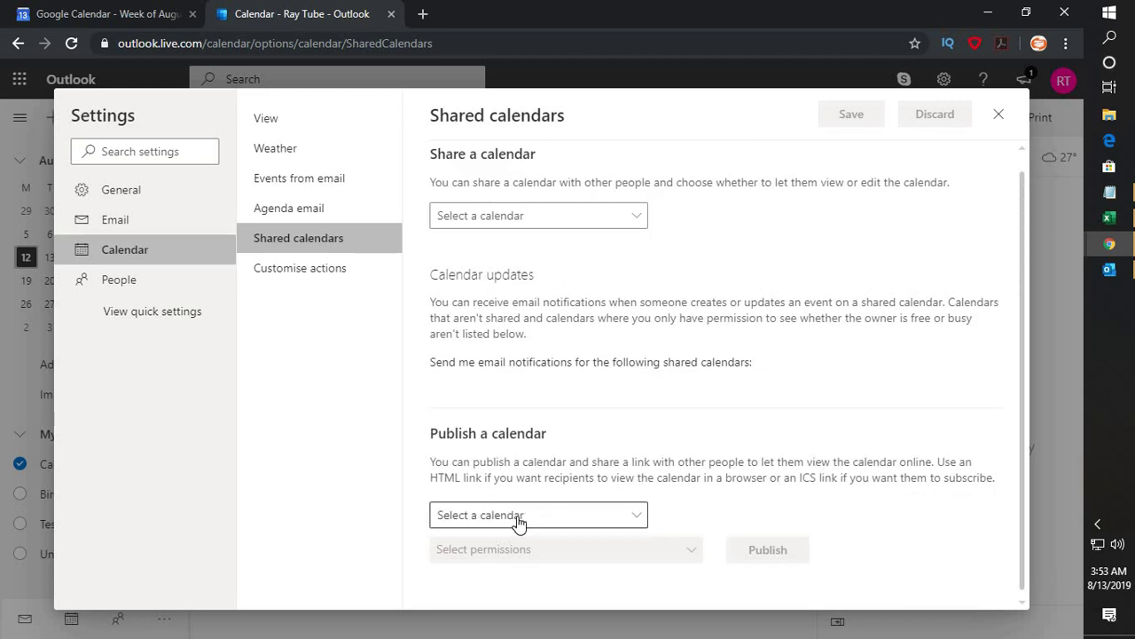
{"action": "left_click", "coordinate": [517, 521]}
{"action": "left_click", "coordinate": [509, 548]}
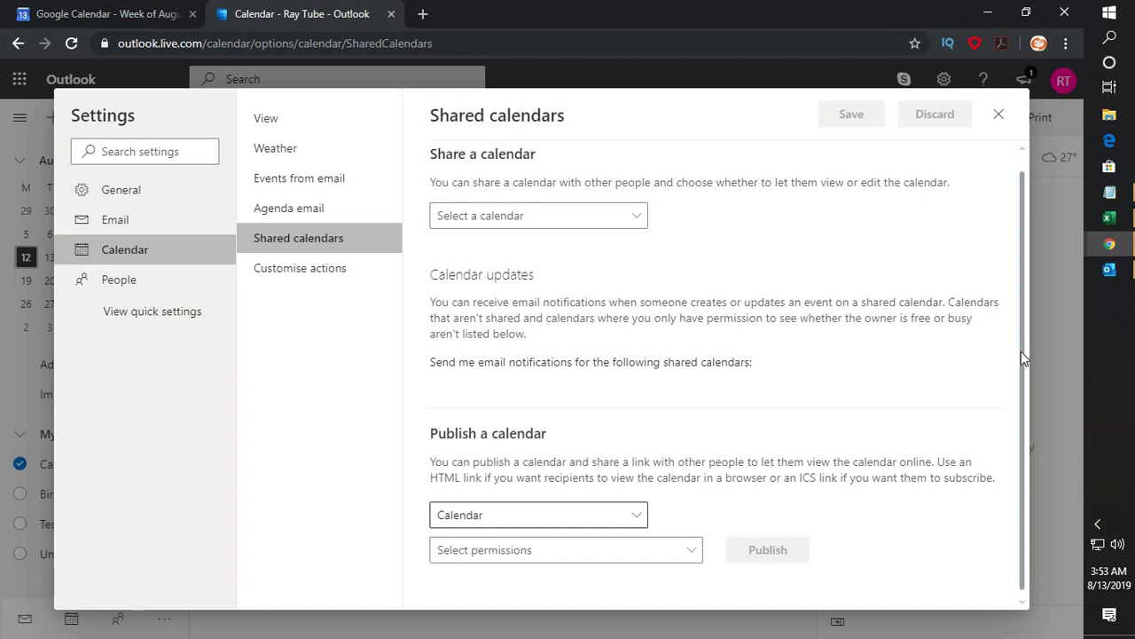
{"action": "left_click", "coordinate": [573, 552]}
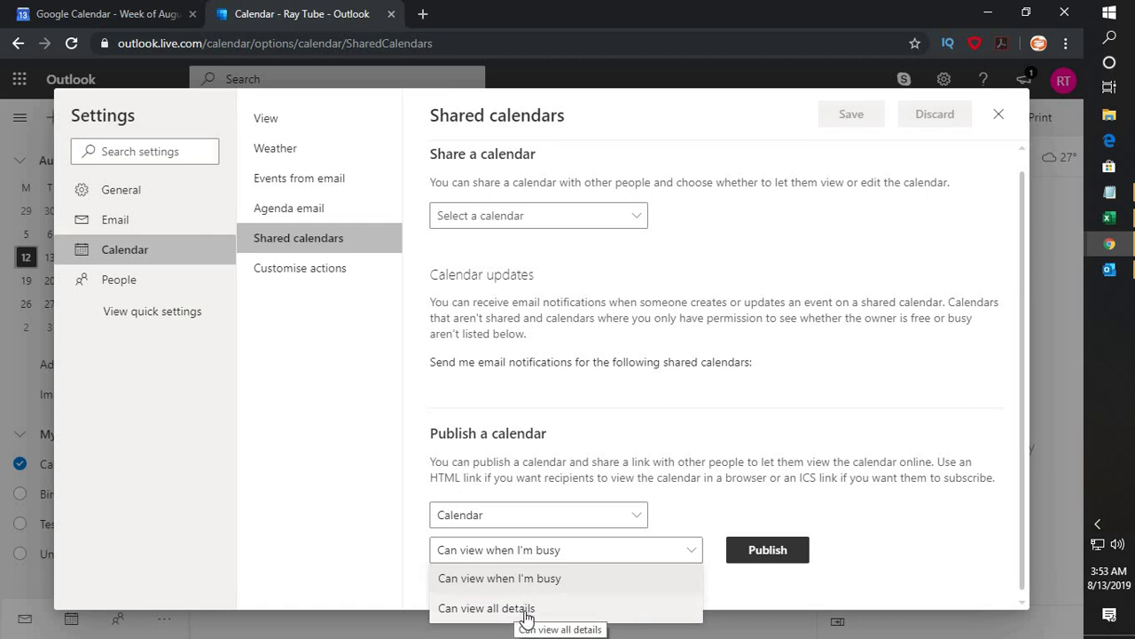
{"action": "left_click", "coordinate": [526, 608]}
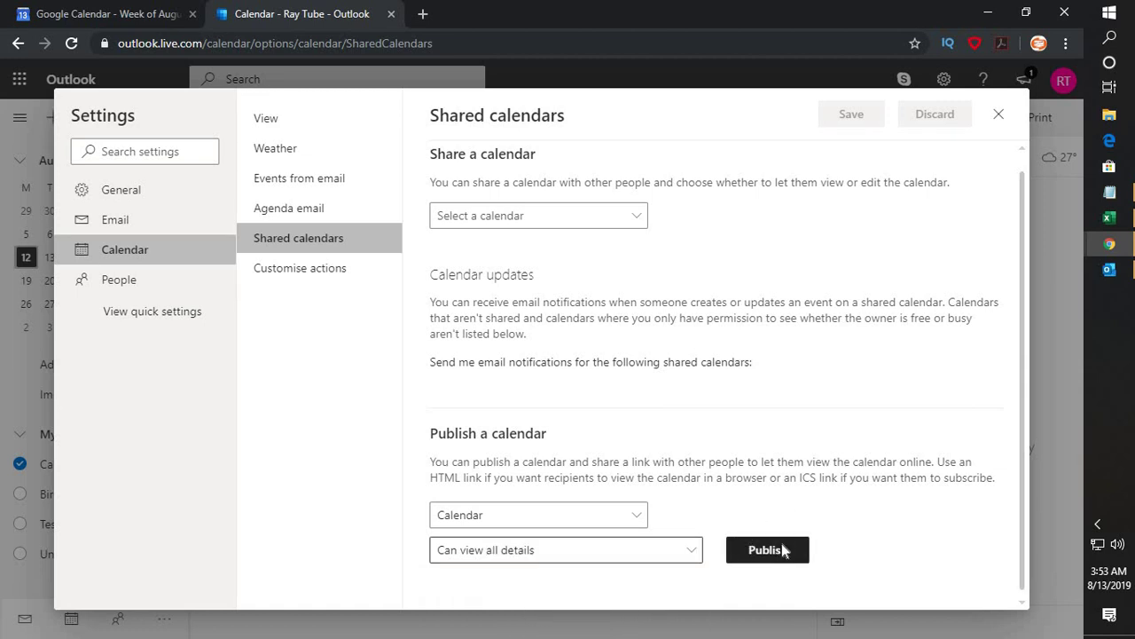
{"action": "left_click", "coordinate": [782, 549]}
Copy the newly published ICS link and switch to the Google Calendar tab.
{"action": "scroll", "coordinate": [1018, 301], "scroll_direction": "down", "scroll_amount": 2}
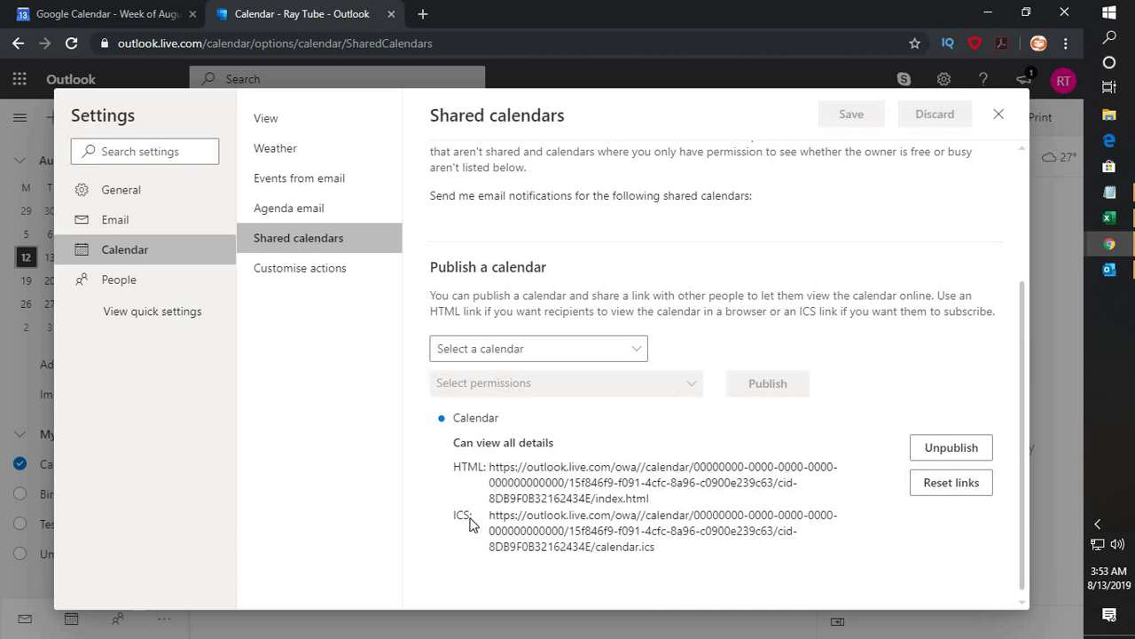
{"action": "right_click", "coordinate": [672, 536]}
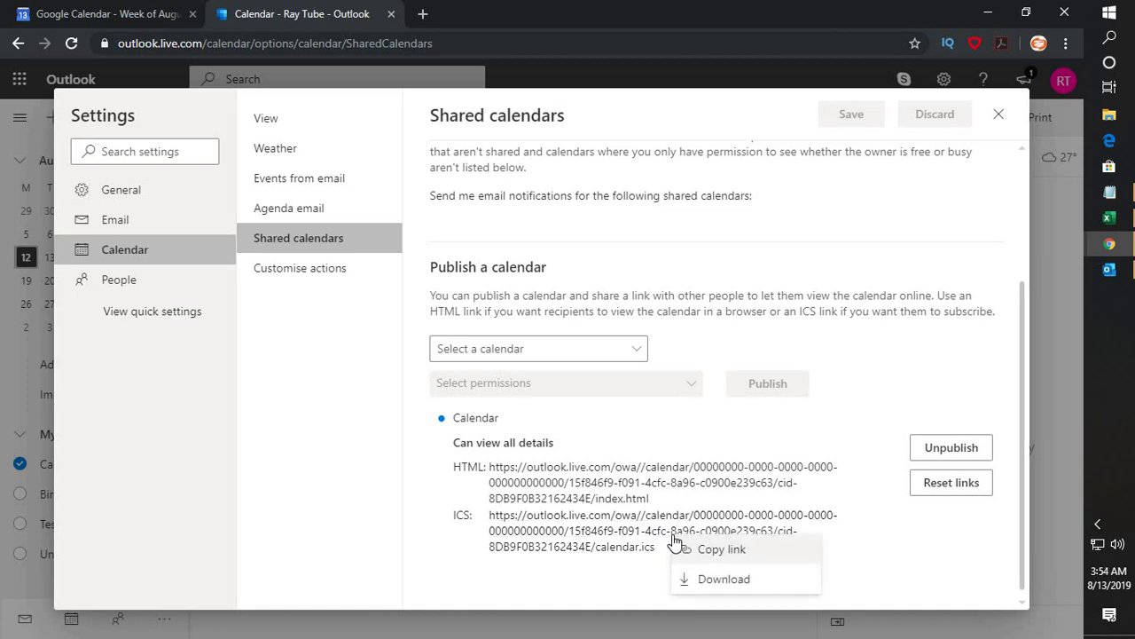
{"action": "left_click", "coordinate": [722, 549]}
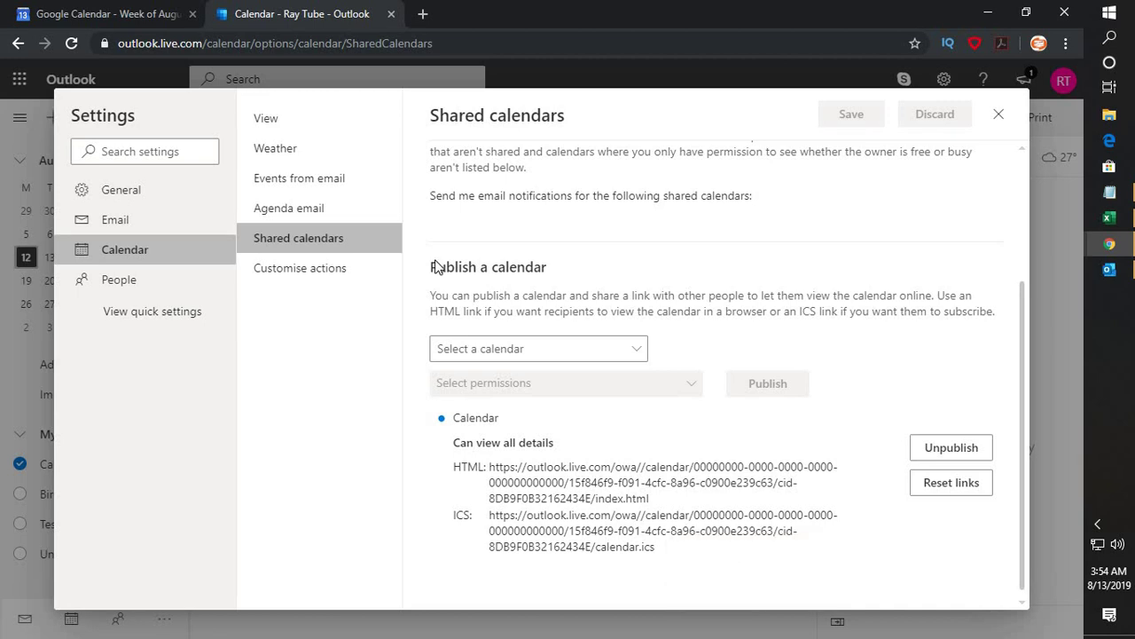
{"action": "left_click", "coordinate": [123, 18]}
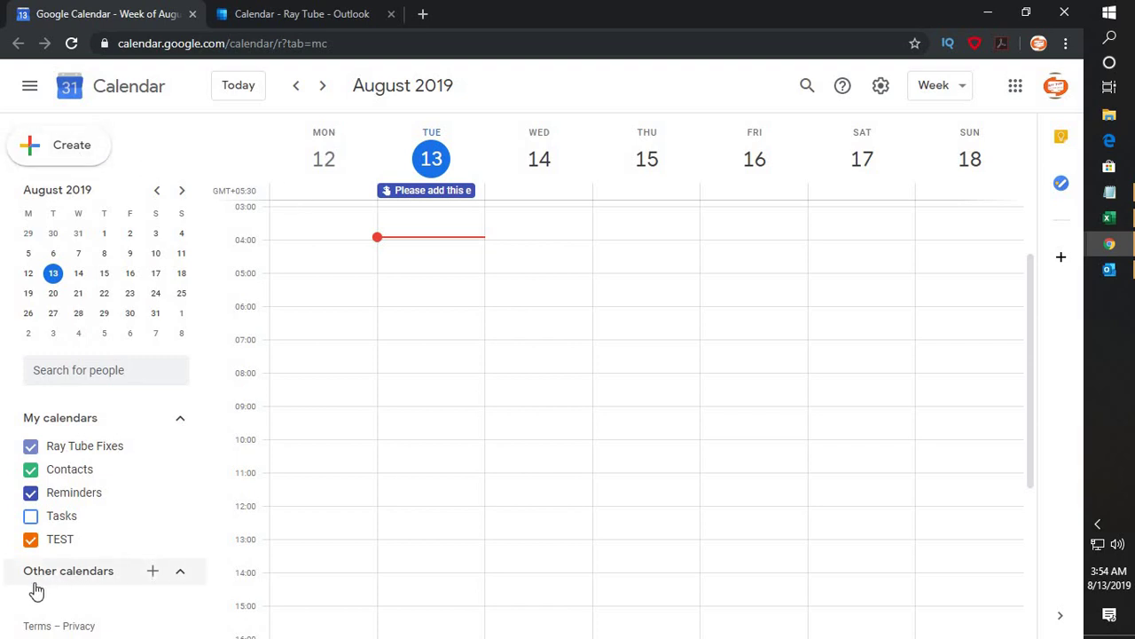
Add a calendar From URL in Google Calendar by pasting the Outlook ICS link.
{"action": "left_click", "coordinate": [153, 572]}
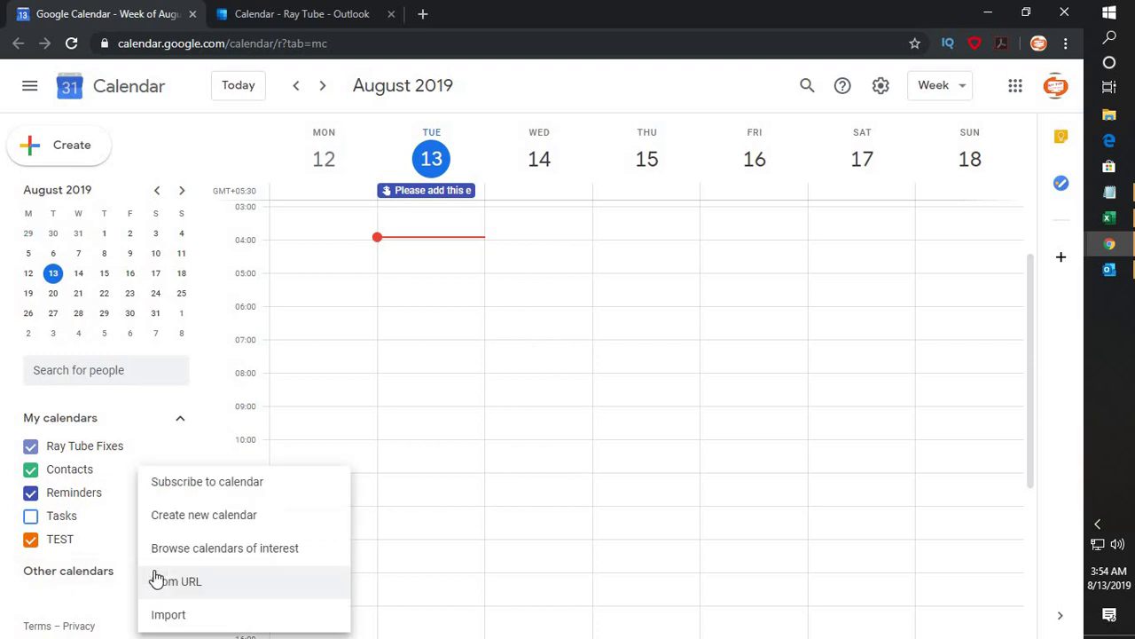
{"action": "left_click", "coordinate": [203, 586]}
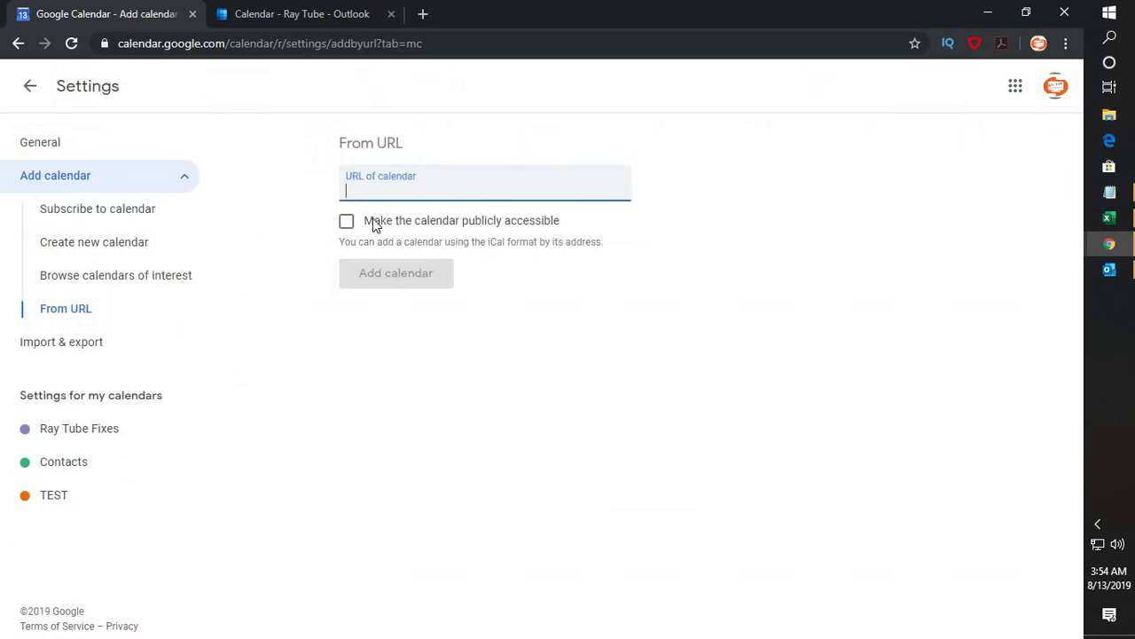
{"action": "key", "text": "ctrl+v"}
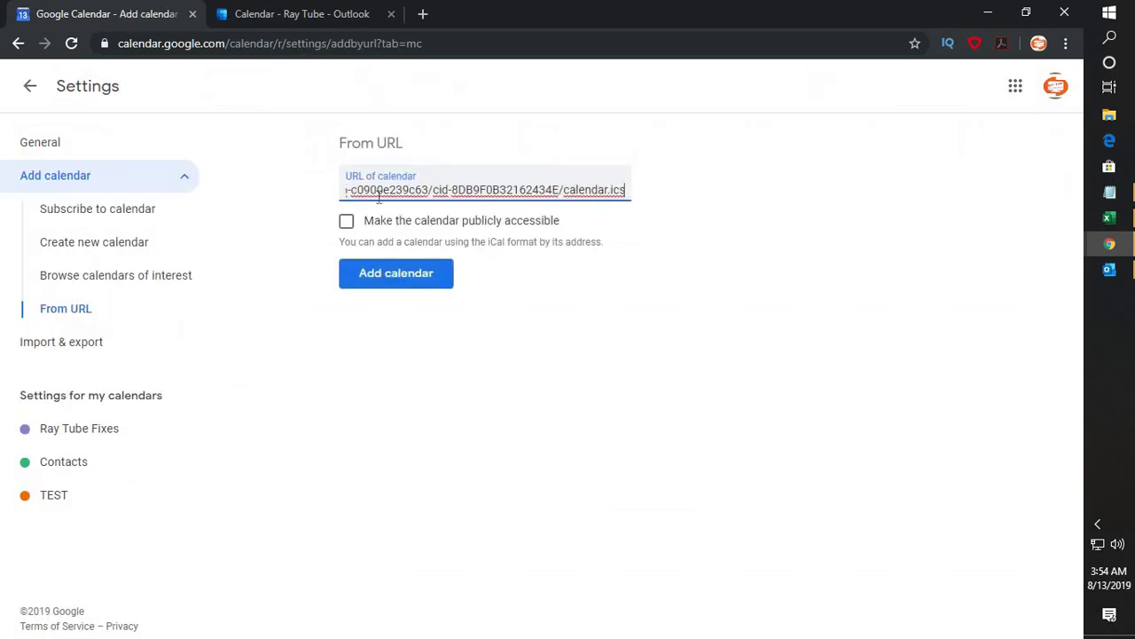
{"action": "left_click", "coordinate": [394, 280]}
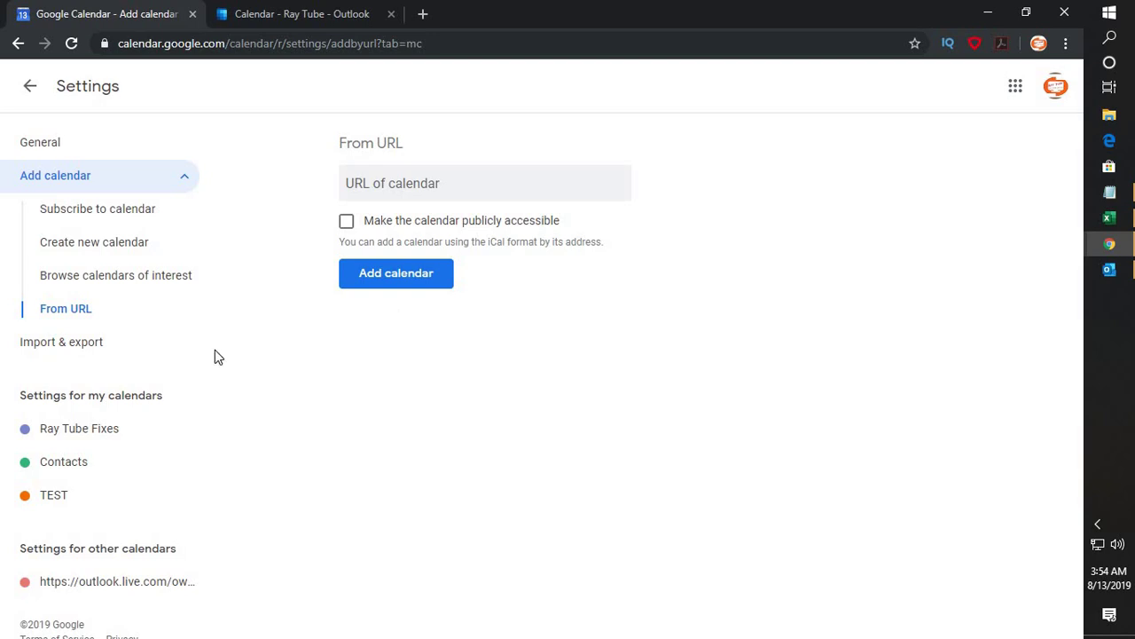
Back in the main view, hide the Reminders, Contacts and Ray Tube Fixes calendars.
{"action": "left_click", "coordinate": [28, 90]}
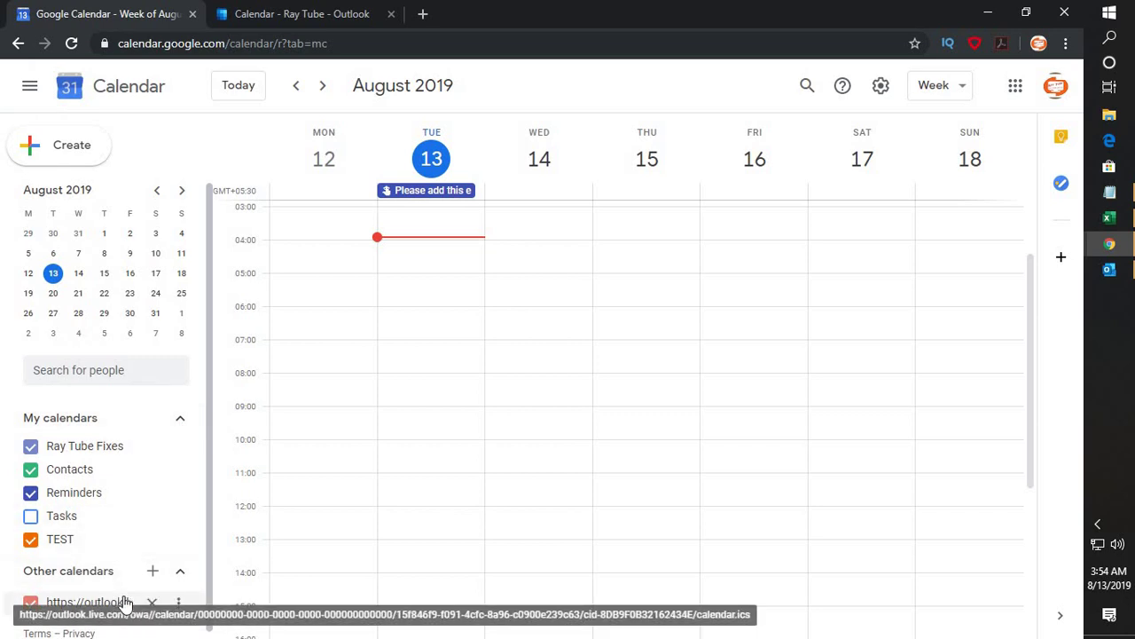
{"action": "left_click", "coordinate": [125, 603]}
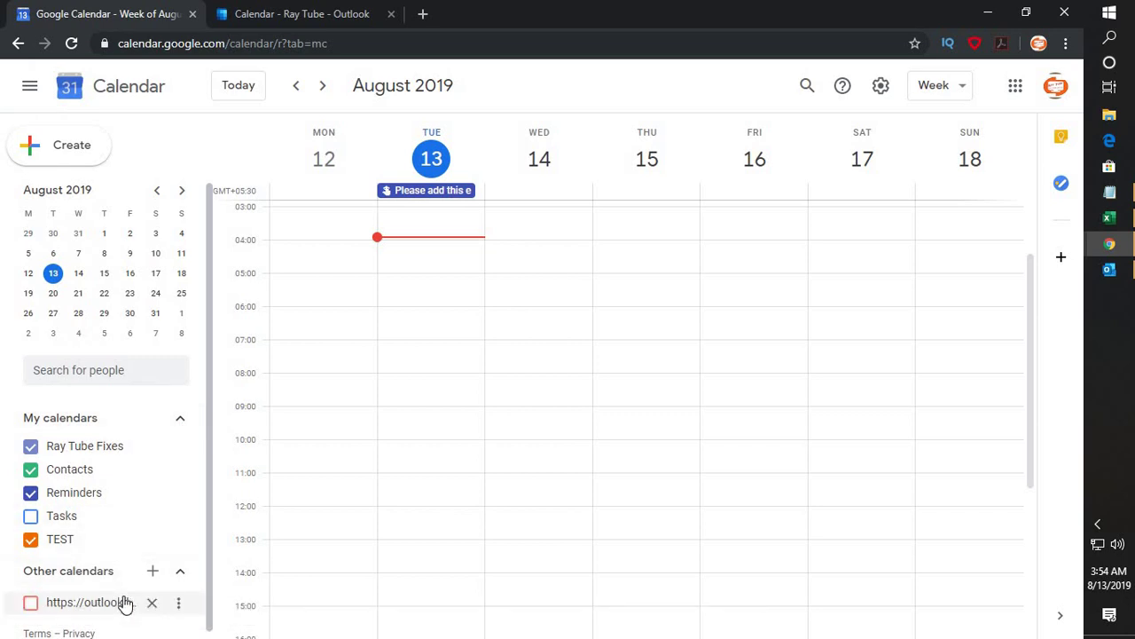
{"action": "left_click", "coordinate": [32, 604]}
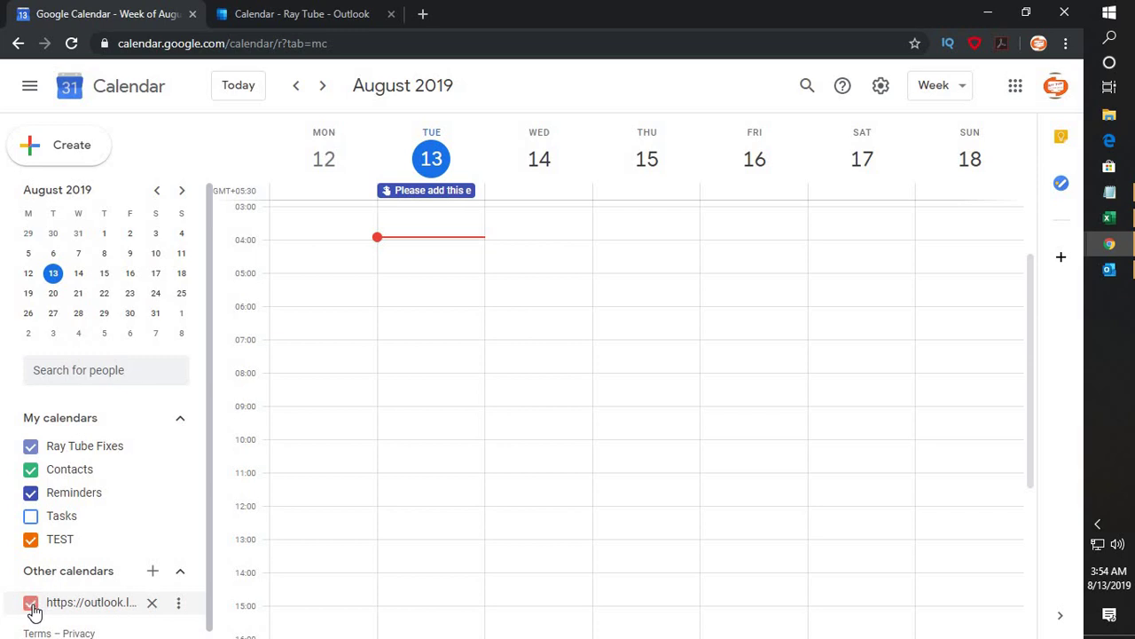
{"action": "left_click", "coordinate": [31, 492]}
{"action": "left_click", "coordinate": [32, 473]}
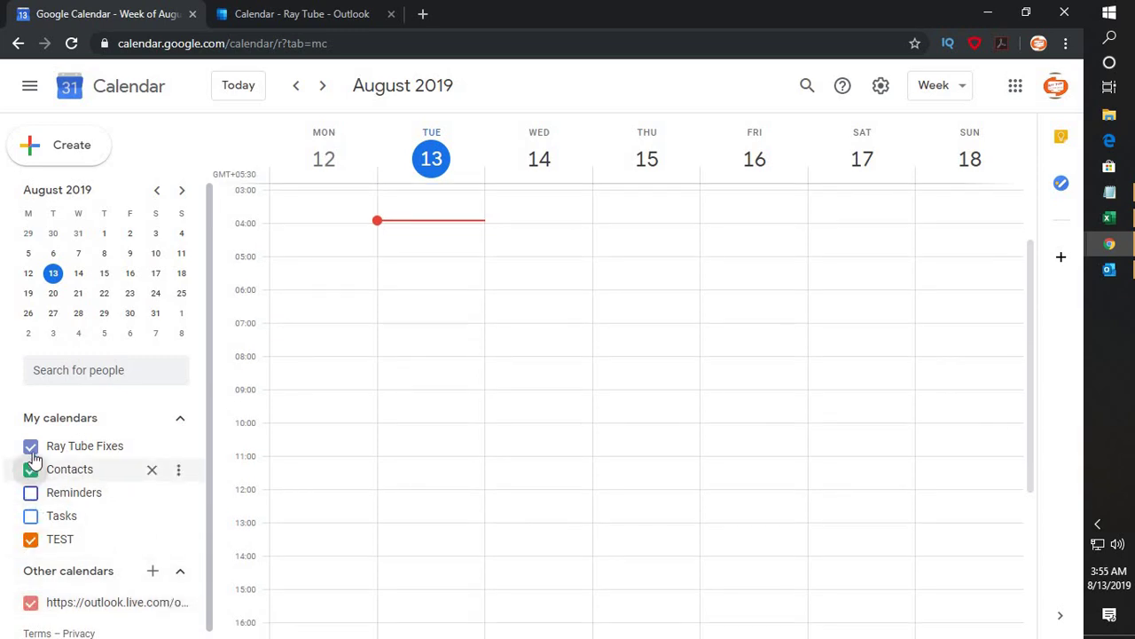
{"action": "left_click", "coordinate": [31, 446]}
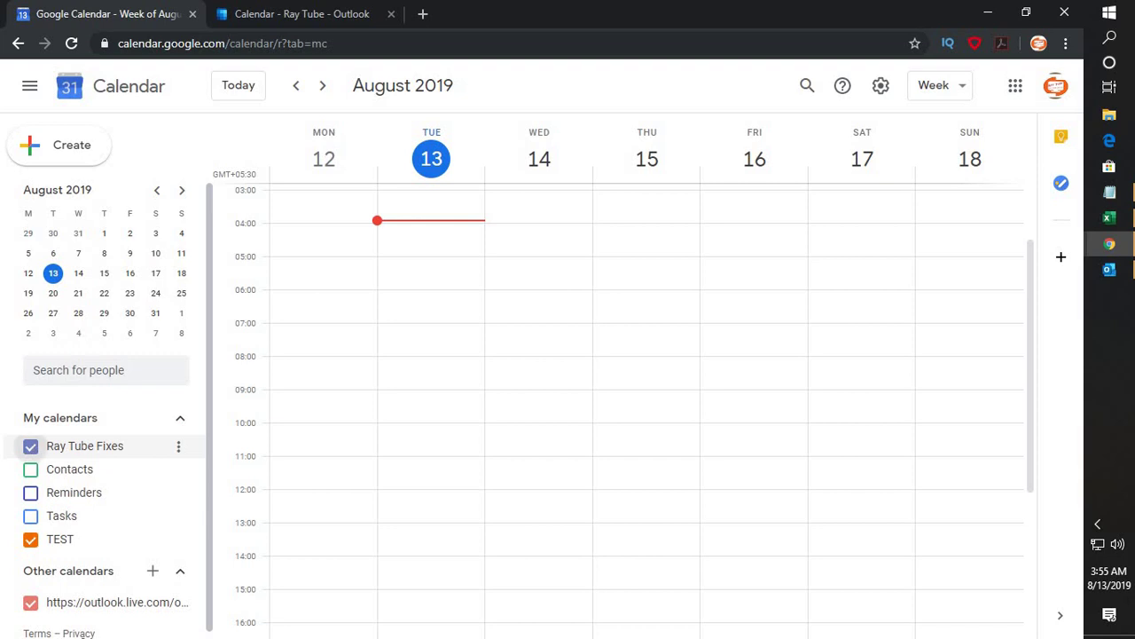
{"action": "left_click", "coordinate": [84, 610]}
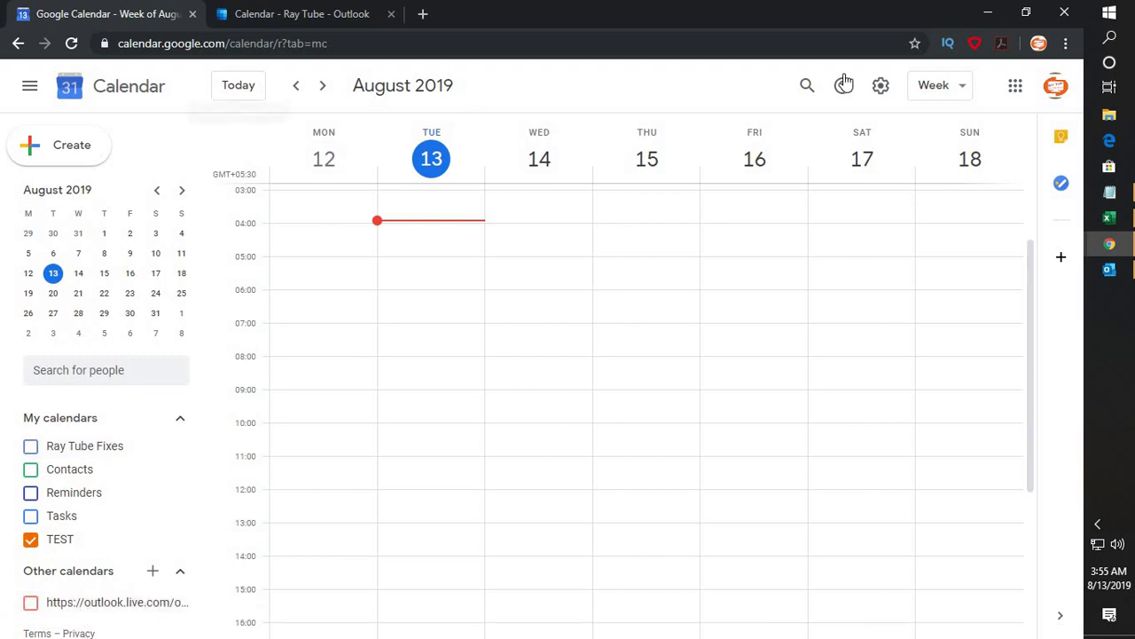
Switch to Month view for August 2019 and turn the subscribed Outlook calendar back on.
{"action": "left_click", "coordinate": [965, 93]}
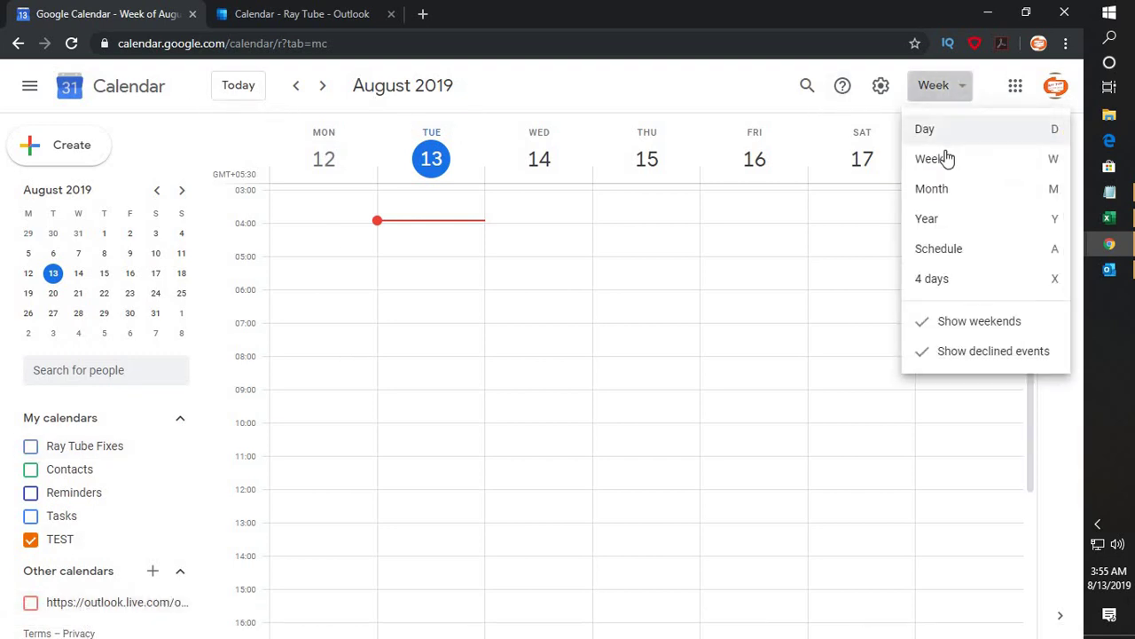
{"action": "left_click", "coordinate": [946, 193]}
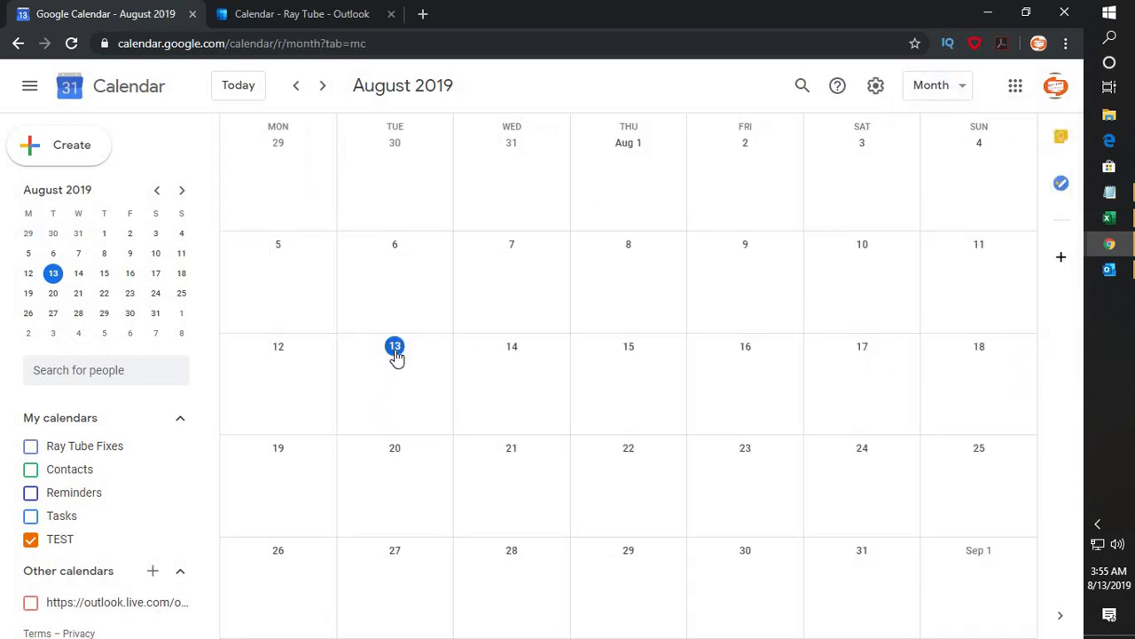
{"action": "left_click", "coordinate": [31, 603]}
Run Send/Receive All Folders in desktop Outlook, then return to Chrome.
{"action": "left_click", "coordinate": [1107, 275]}
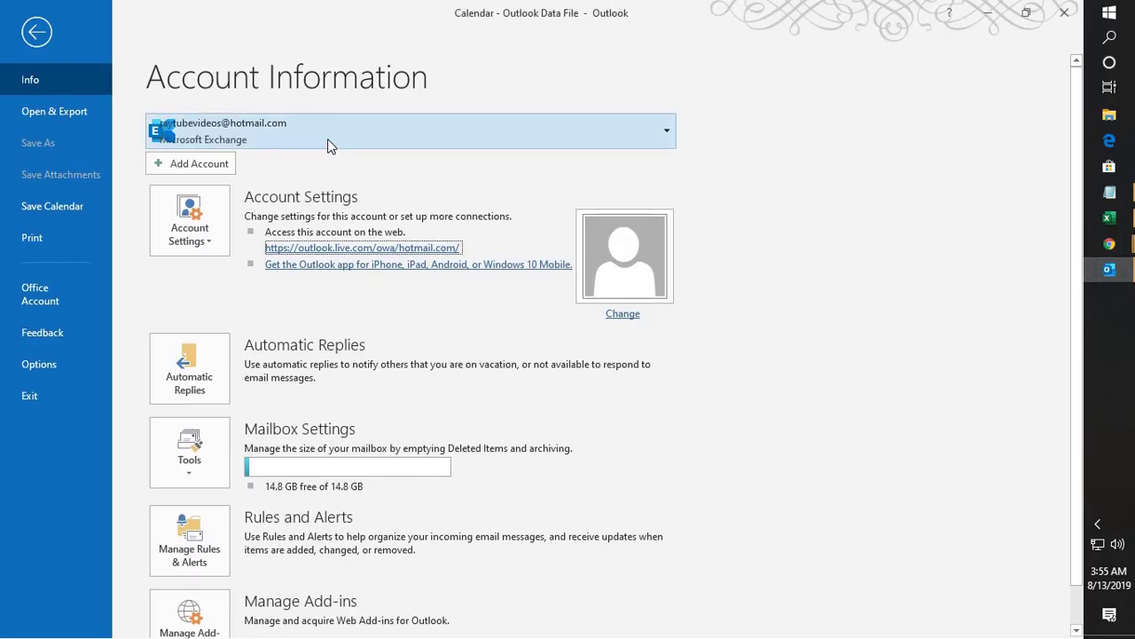
{"action": "key", "text": "Escape"}
{"action": "left_click", "coordinate": [142, 40]}
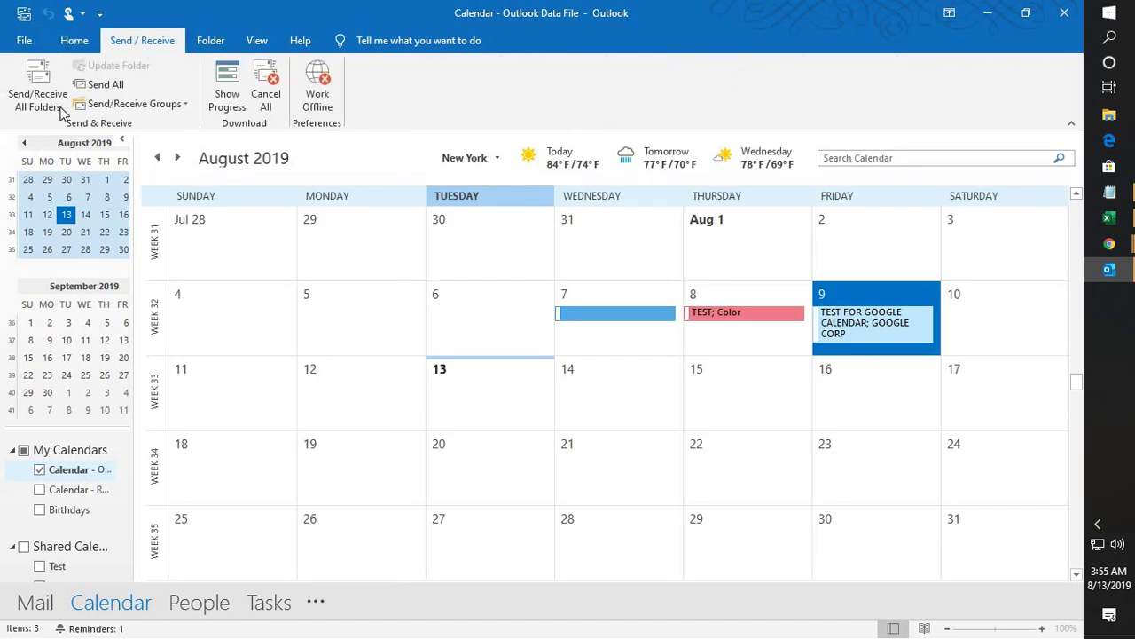
{"action": "left_click", "coordinate": [37, 97]}
{"action": "key", "text": "alt+Tab"}
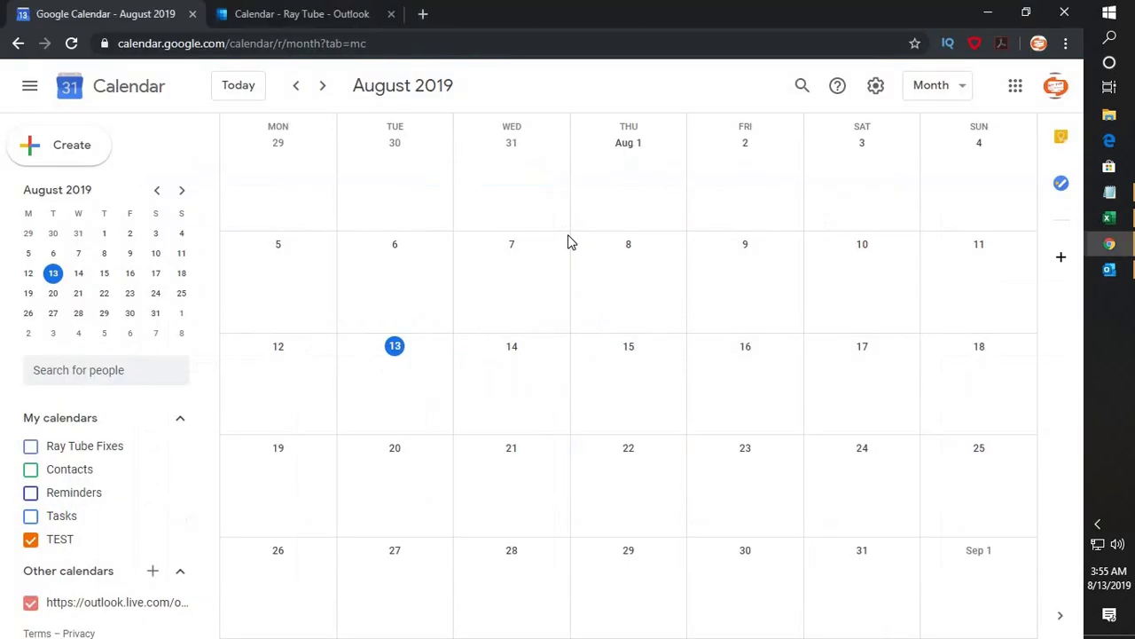
Reload Google Calendar and check the 13 and 12 August day views for Outlook events.
{"action": "left_click", "coordinate": [73, 42]}
{"action": "left_click", "coordinate": [395, 348]}
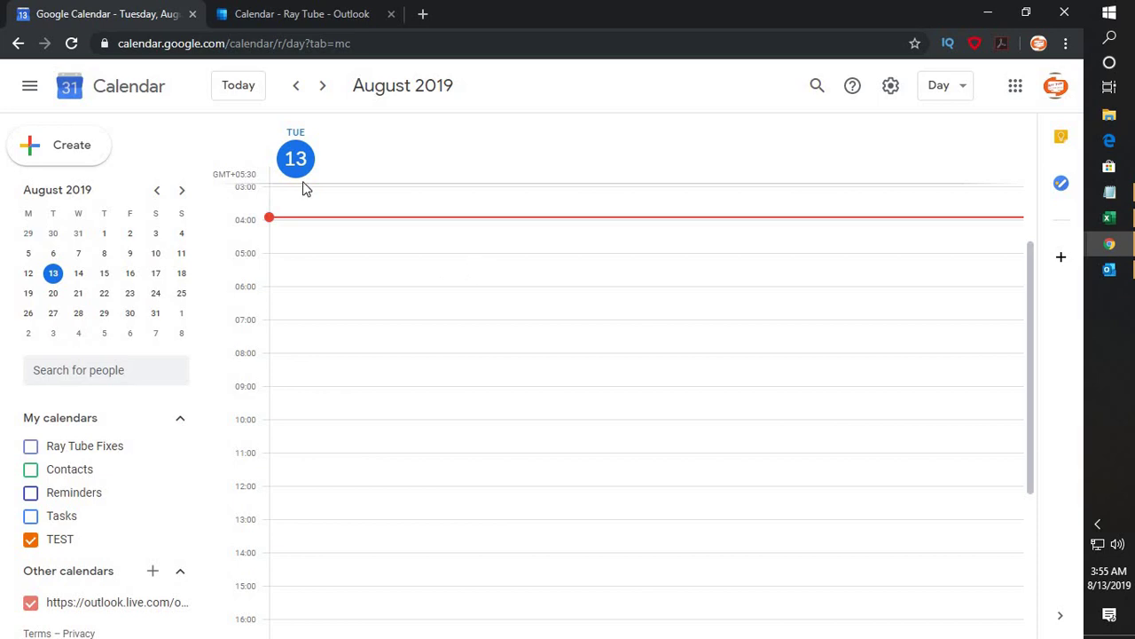
{"action": "left_click", "coordinate": [297, 89]}
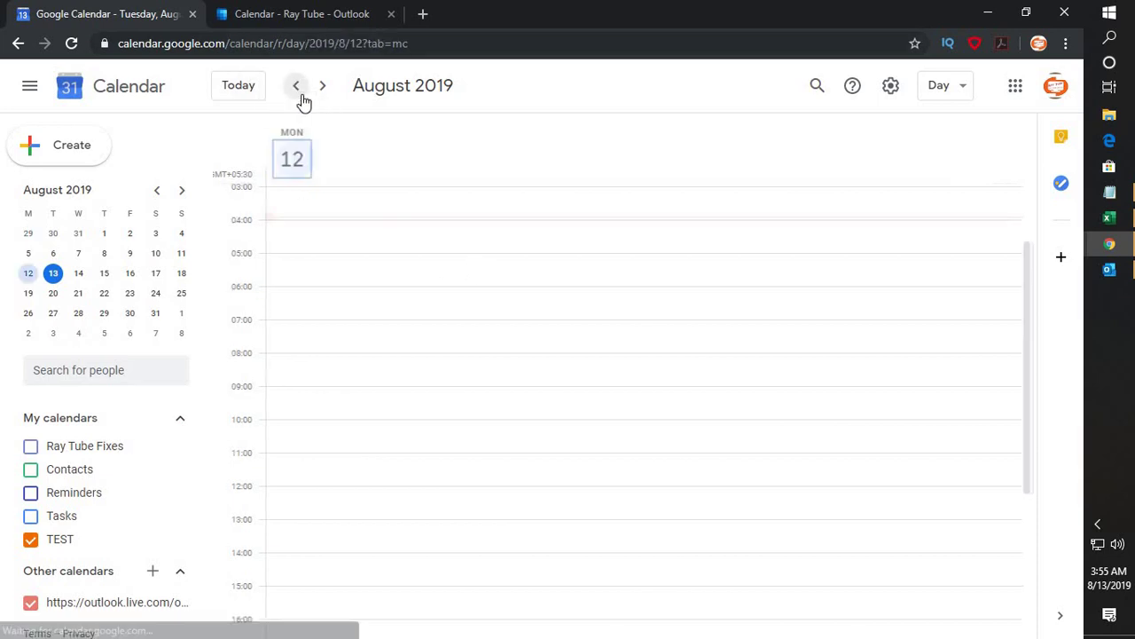
Return to Month view and open, then close, the Outlook calendar's options menu.
{"action": "left_click", "coordinate": [947, 92]}
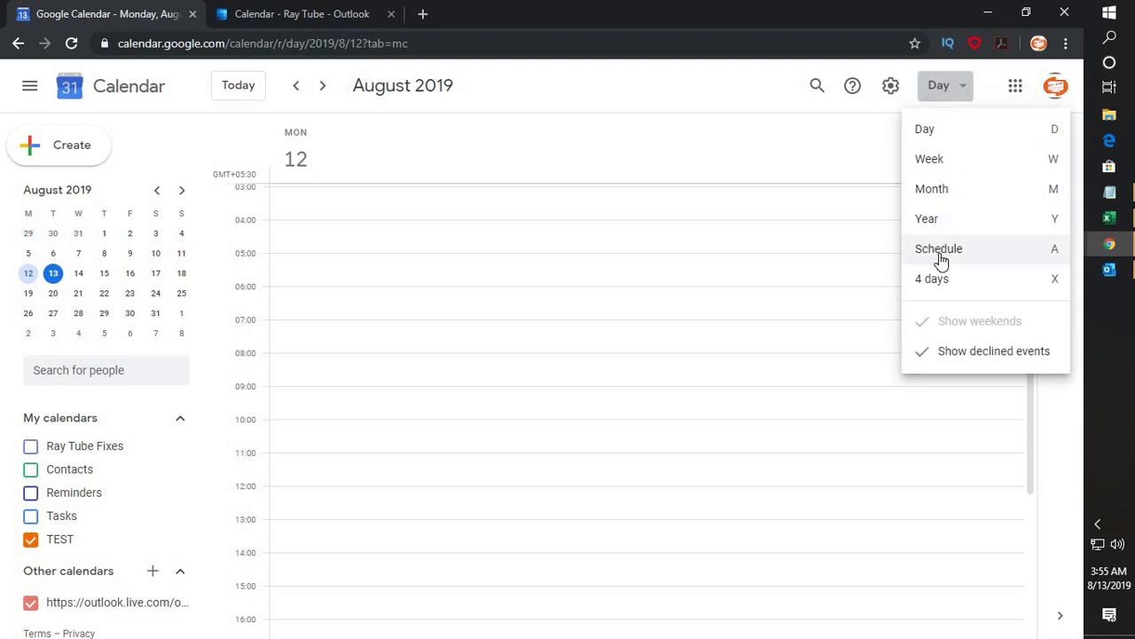
{"action": "left_click", "coordinate": [942, 197]}
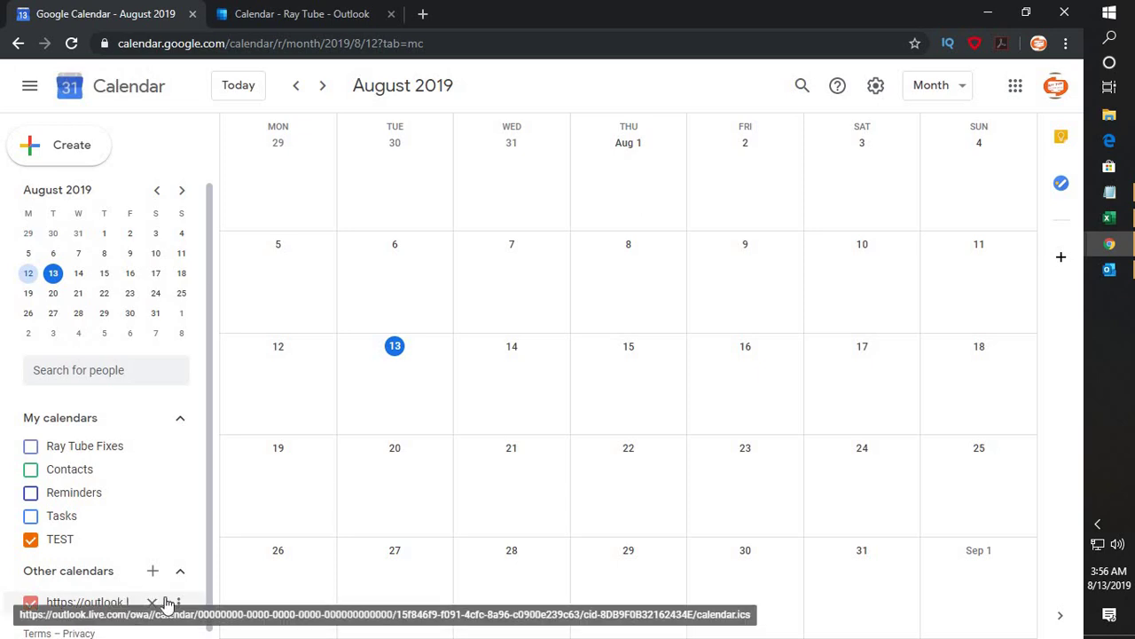
{"action": "left_click", "coordinate": [178, 603]}
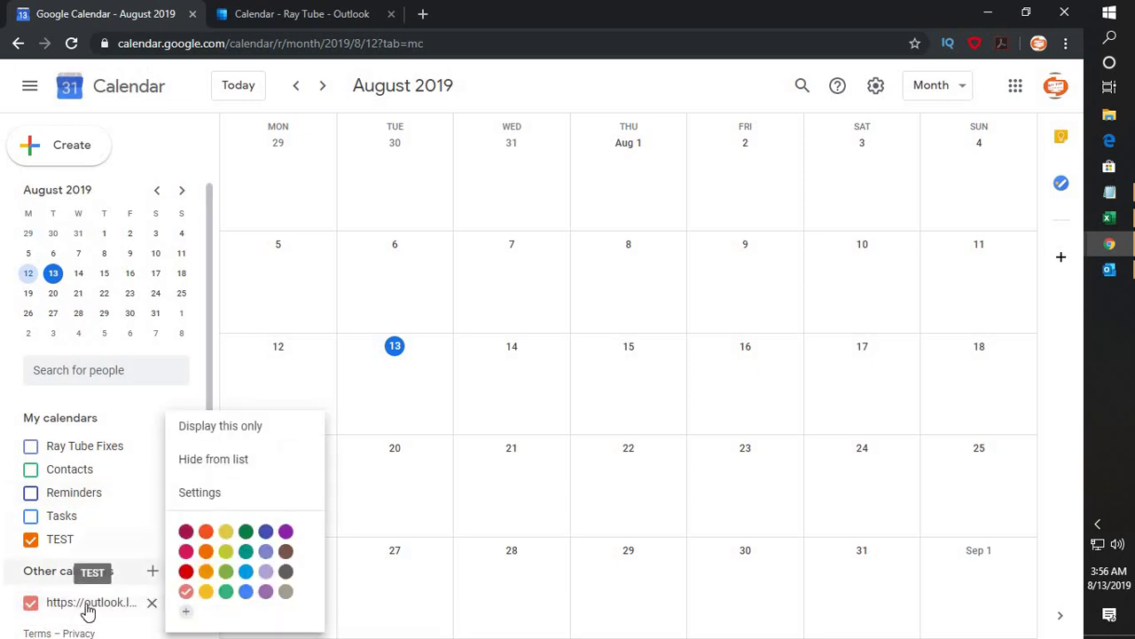
{"action": "key", "text": "Escape"}
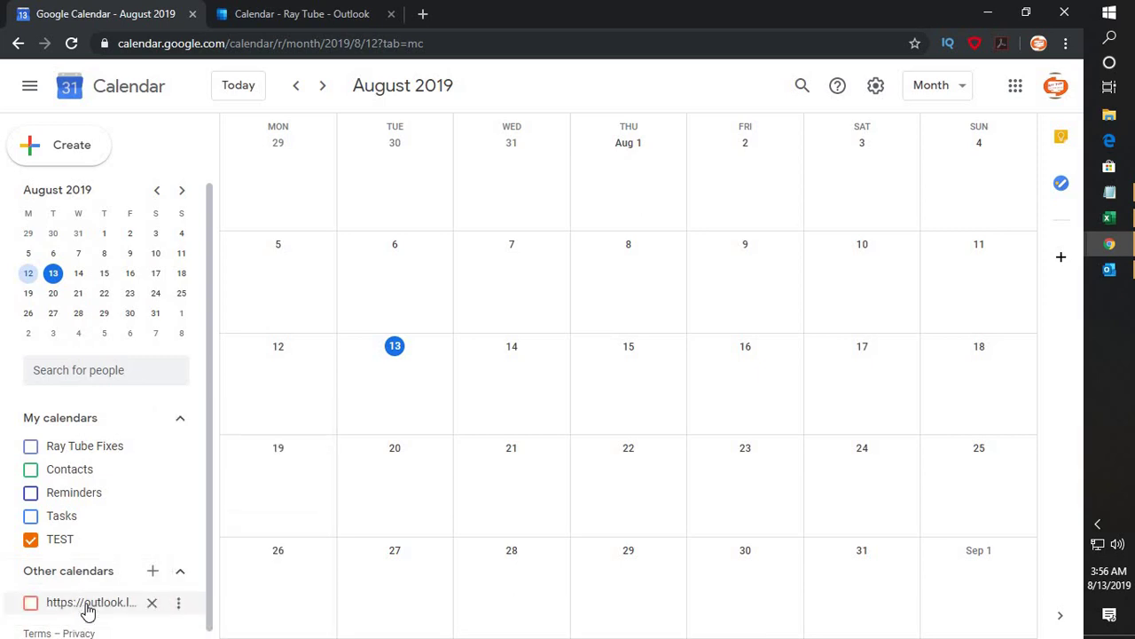